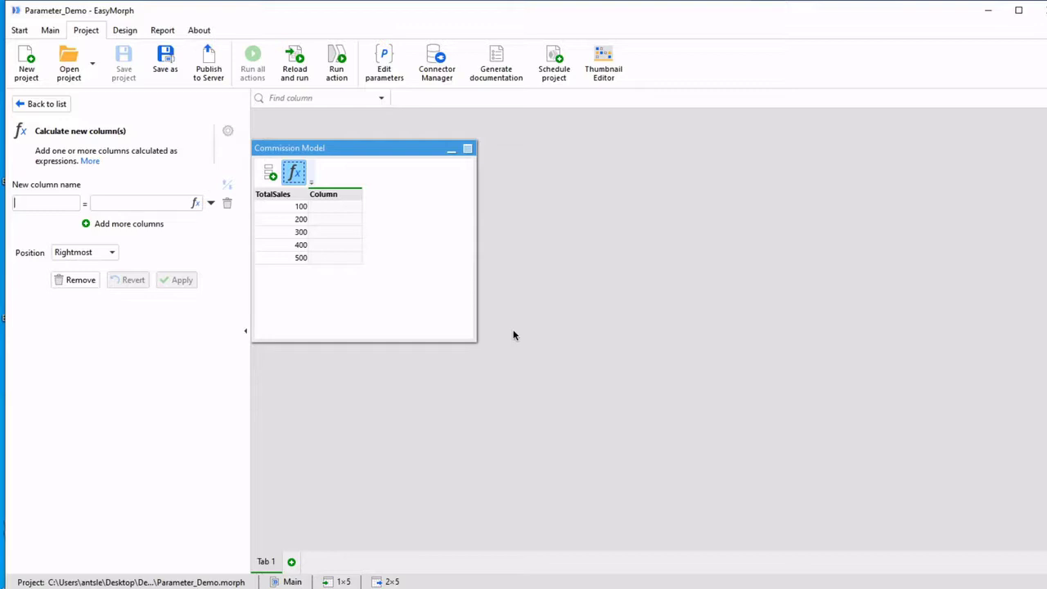
Review the project parameters, including Rate's current value, without changing anything
left_click(384, 71)
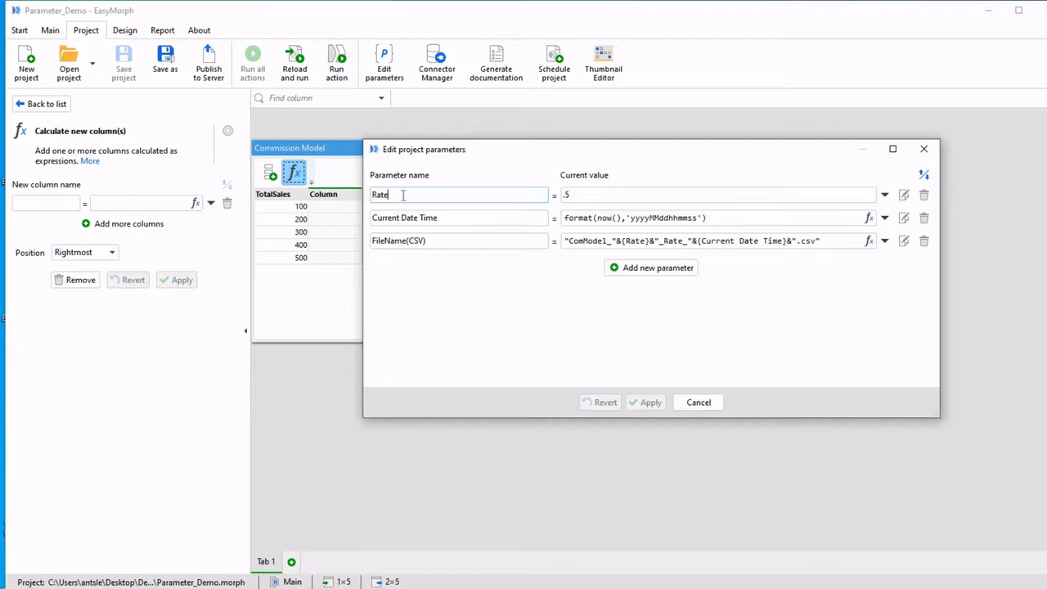
double_click(380, 196)
left_click(400, 195)
double_click(373, 196)
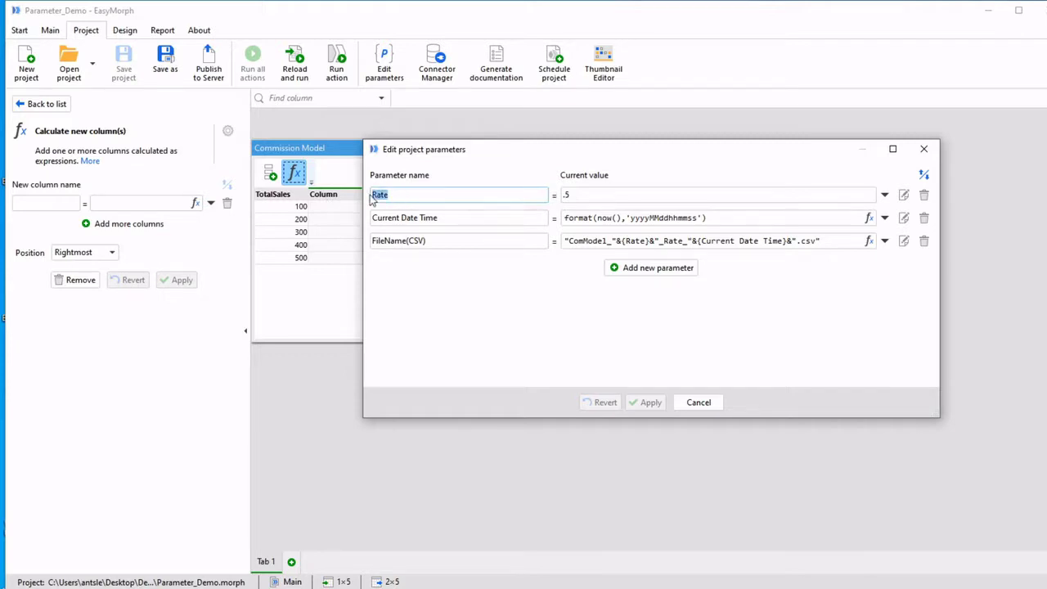
double_click(564, 196)
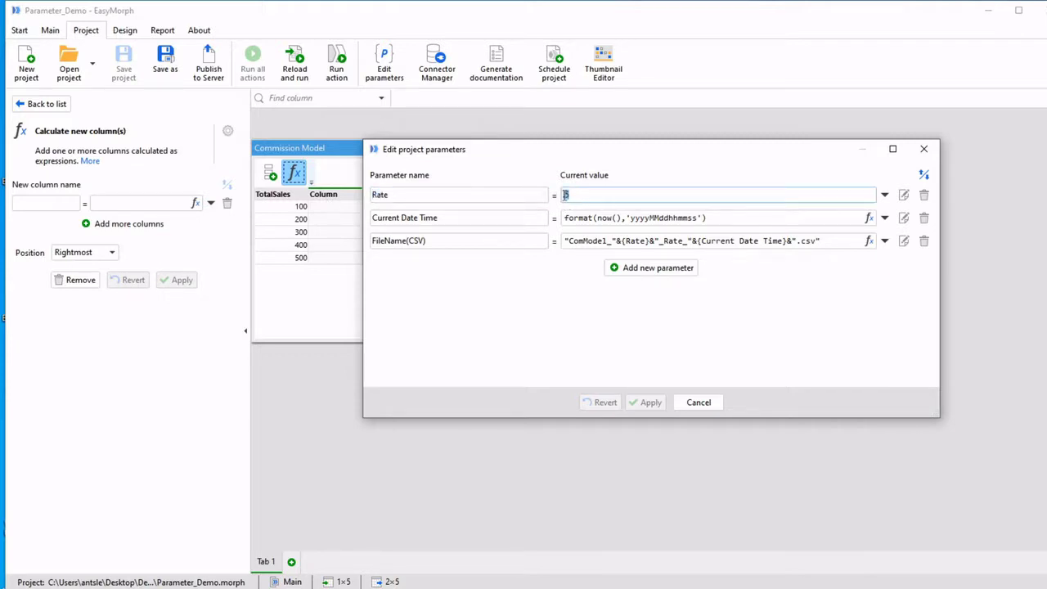
left_click(697, 401)
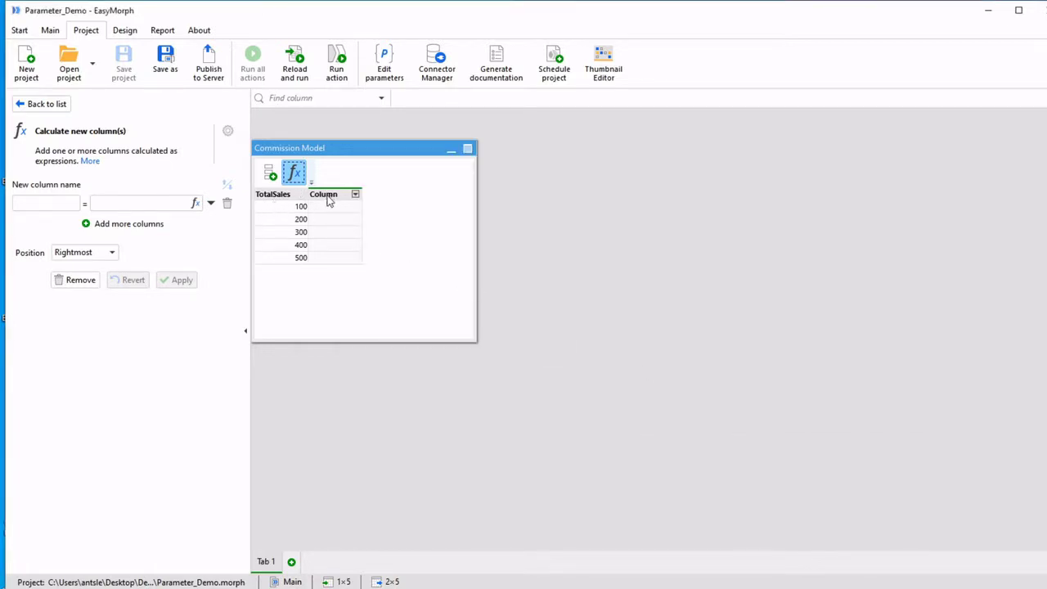
Define a new column Com with the expression [TotalSales]*{Rate}
left_click(39, 202)
type("Com")
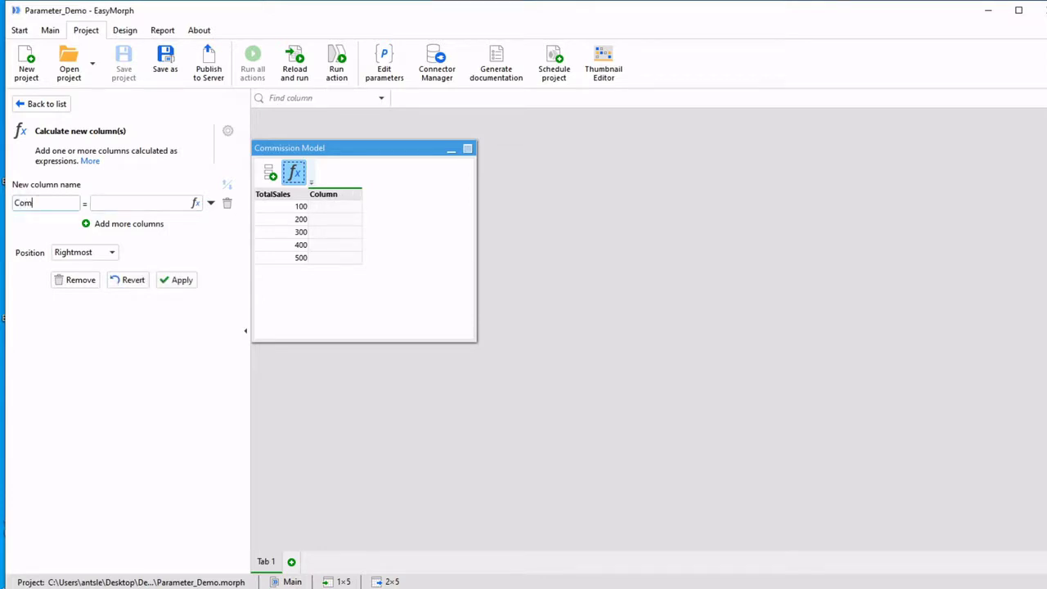
left_click(196, 205)
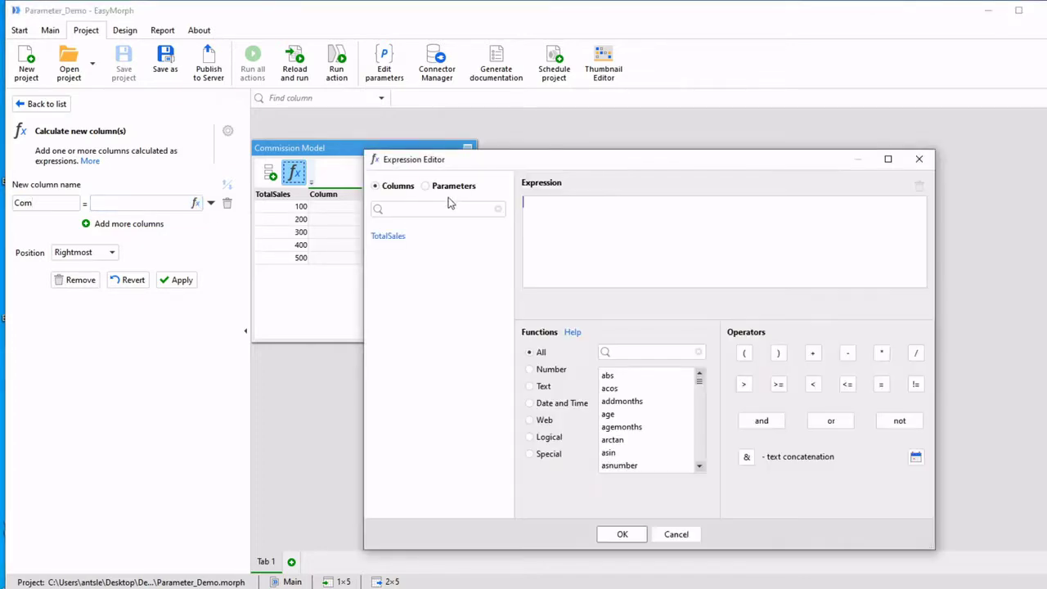
double_click(389, 237)
type("*")
left_click(453, 188)
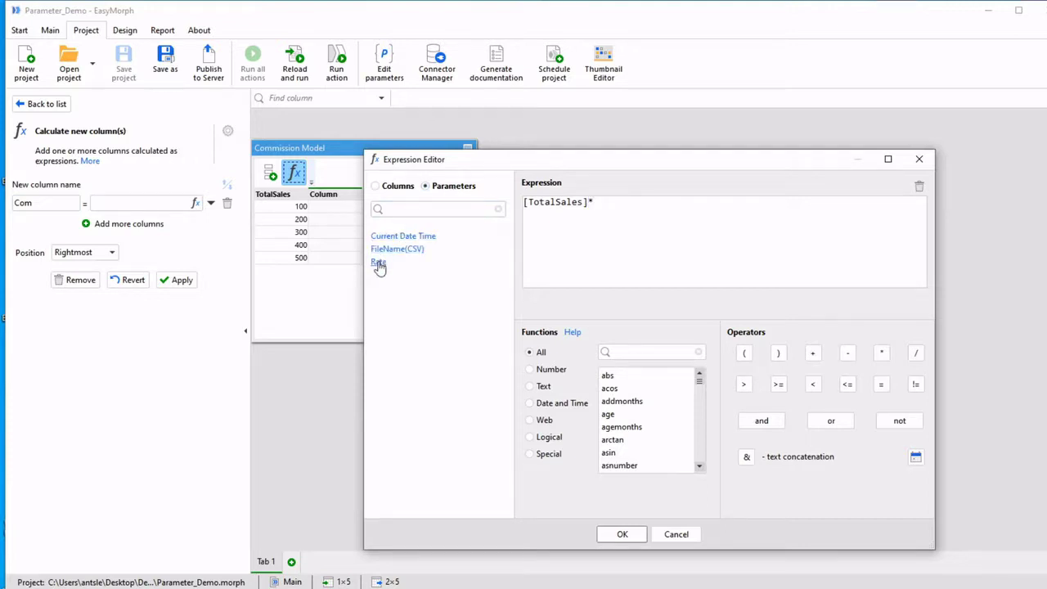
double_click(377, 262)
left_click_drag(628, 211, 598, 212)
left_click(622, 535)
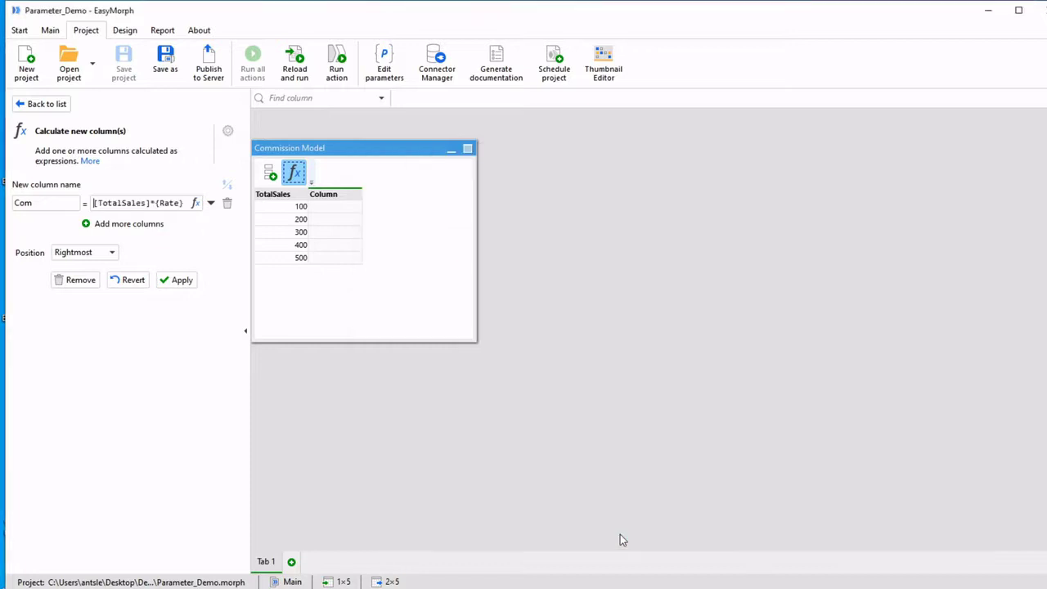
Apply the Com column and change the Rate parameter from .5 to .75
left_click(179, 283)
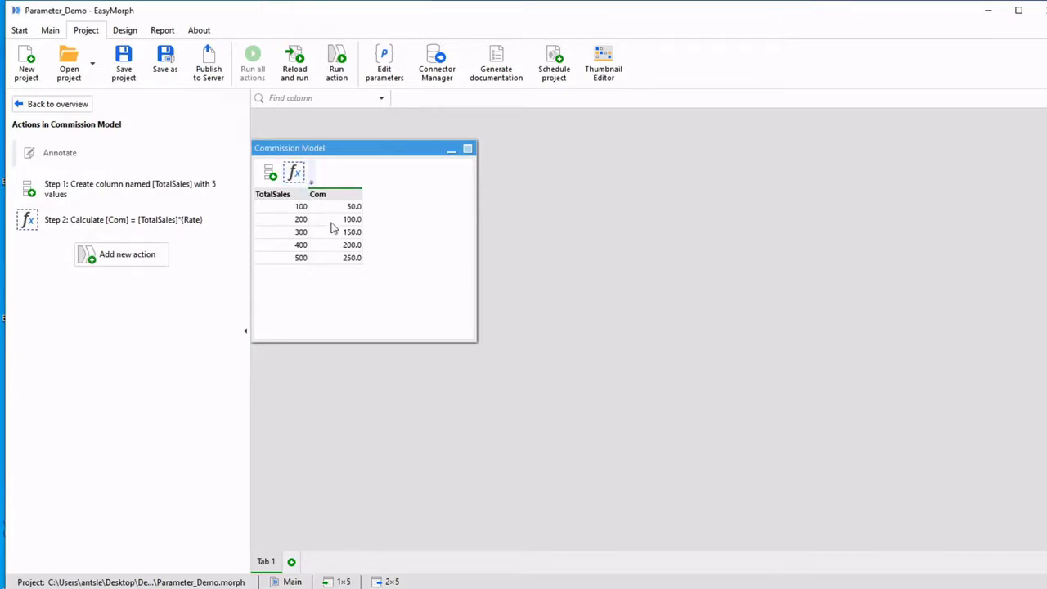
left_click(383, 75)
left_click(566, 195)
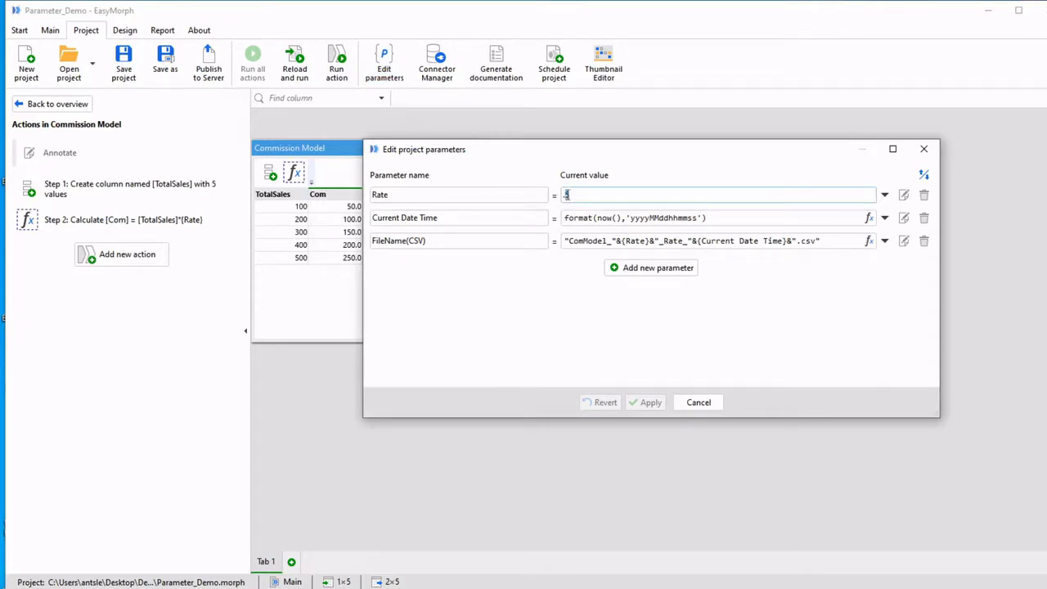
type("7")
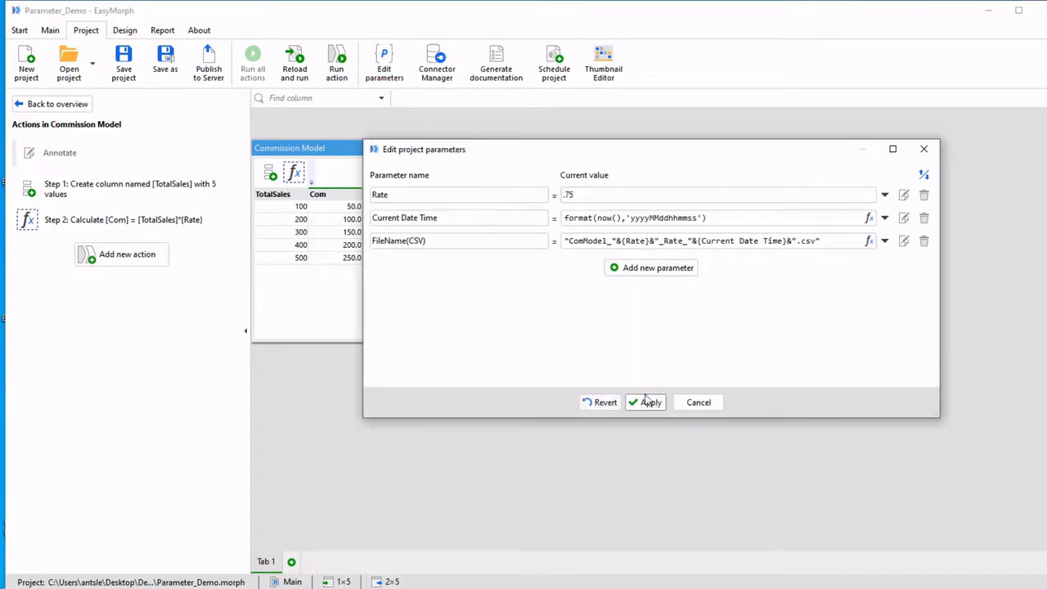
left_click(646, 400)
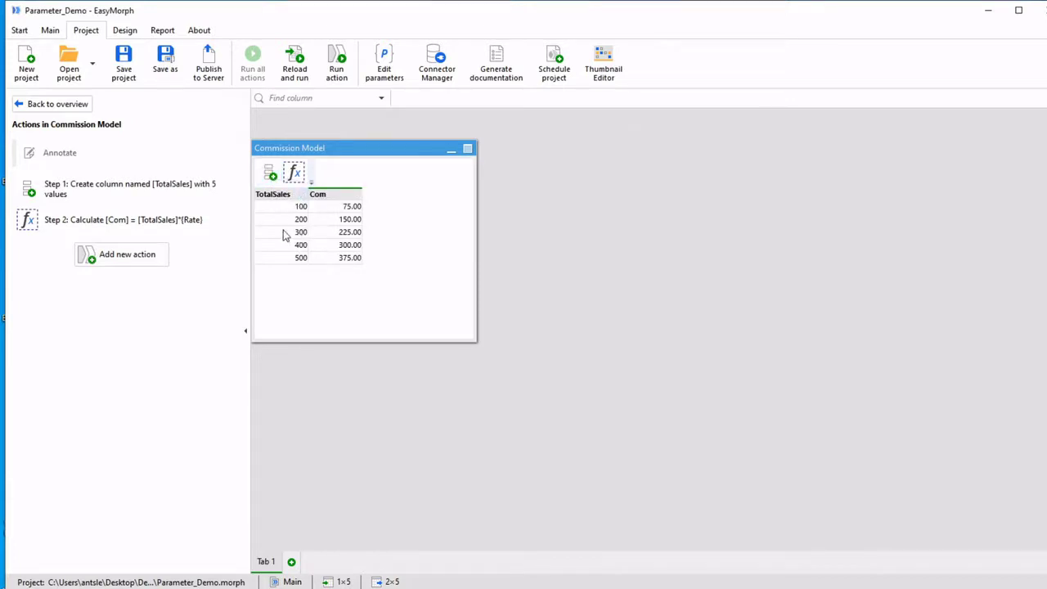
Create a project parameter Max with a current value of 300
left_click(284, 234)
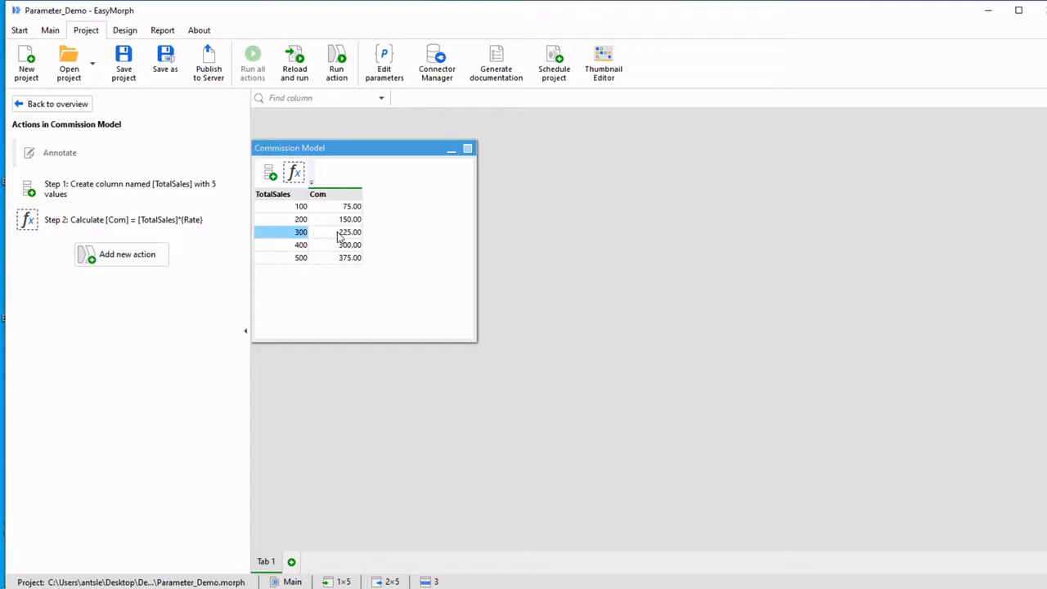
left_click(385, 66)
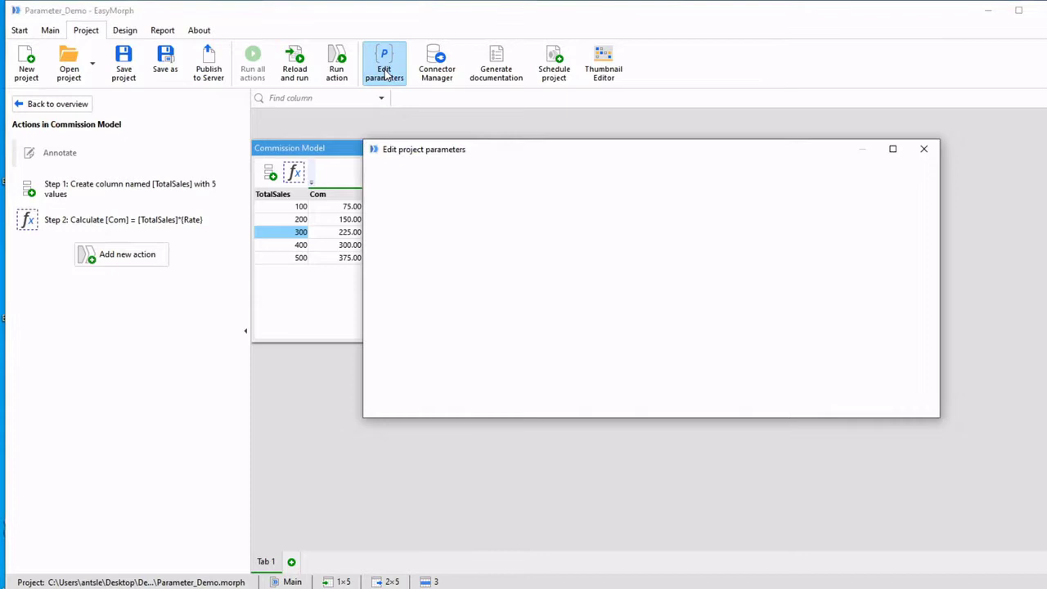
left_click(650, 268)
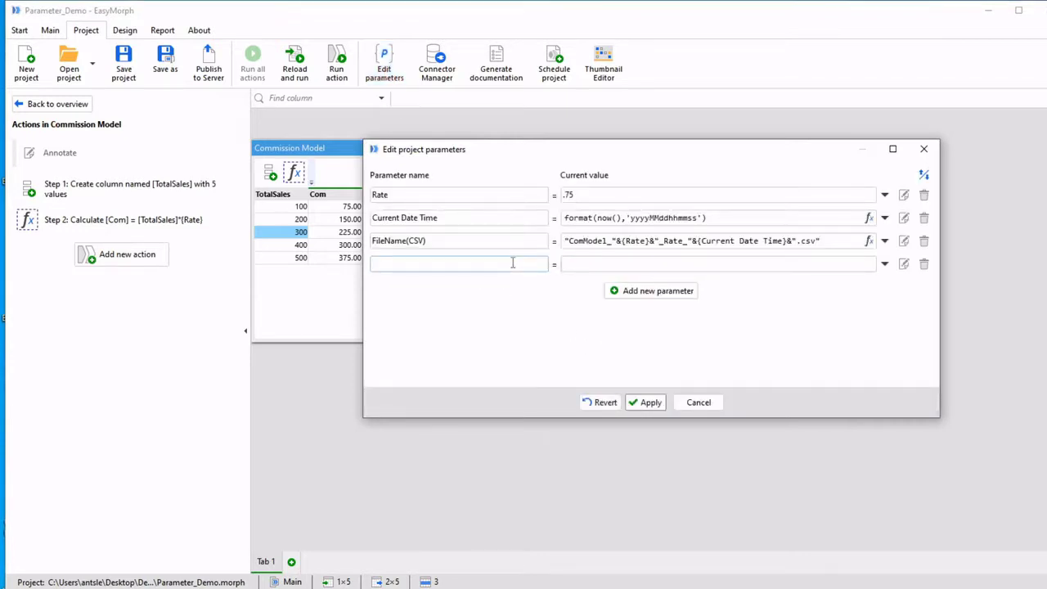
type("Max")
left_click(641, 264)
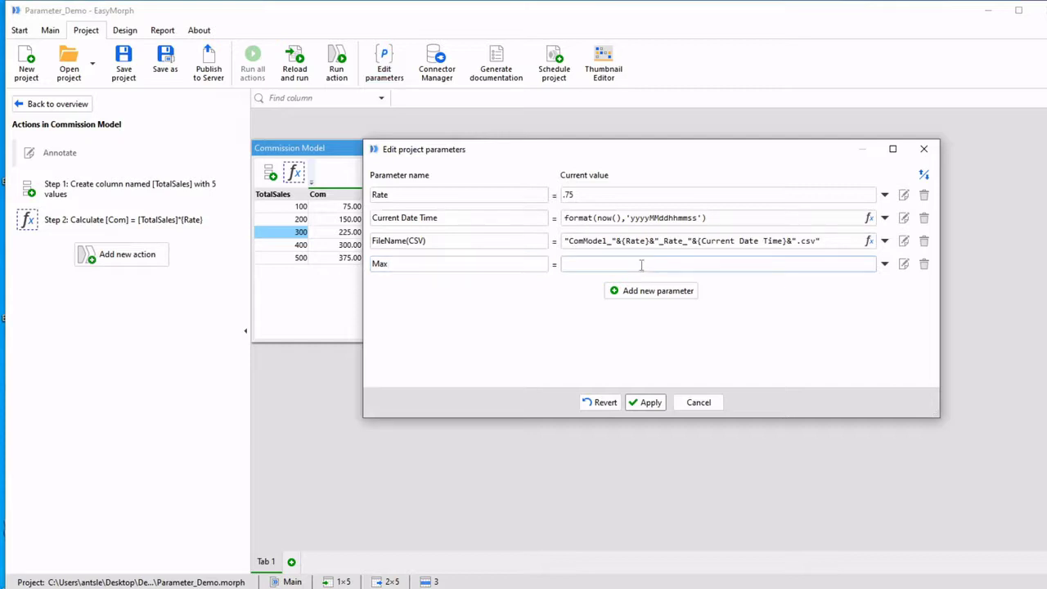
type("300")
left_click(650, 403)
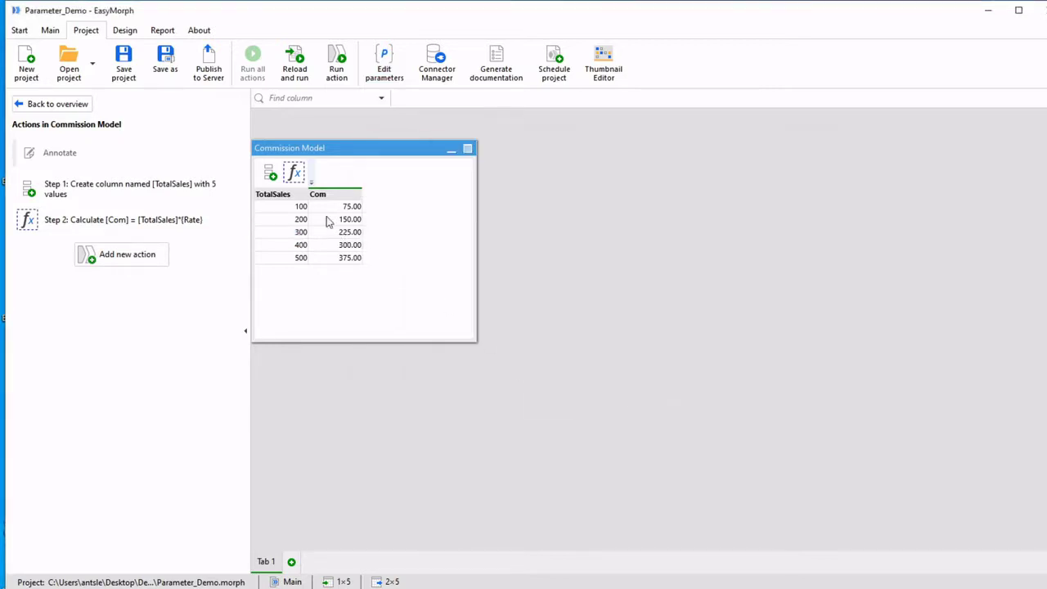
Filter TotalSales by the condition [TotalSales]>={Max}, keeping the 300, 400 and 500 rows
left_click(300, 195)
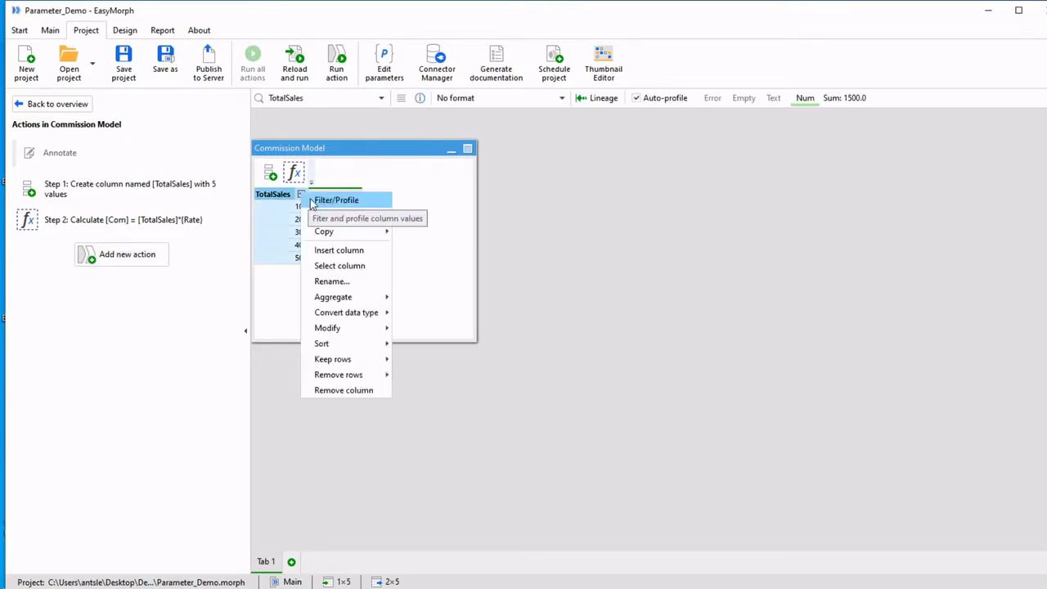
left_click(312, 205)
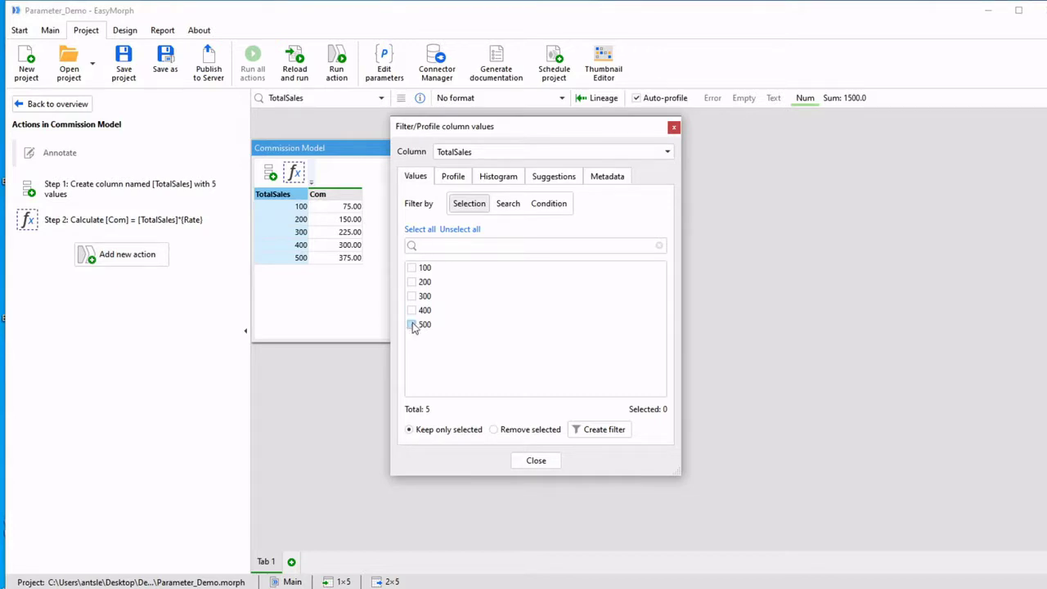
left_click(547, 206)
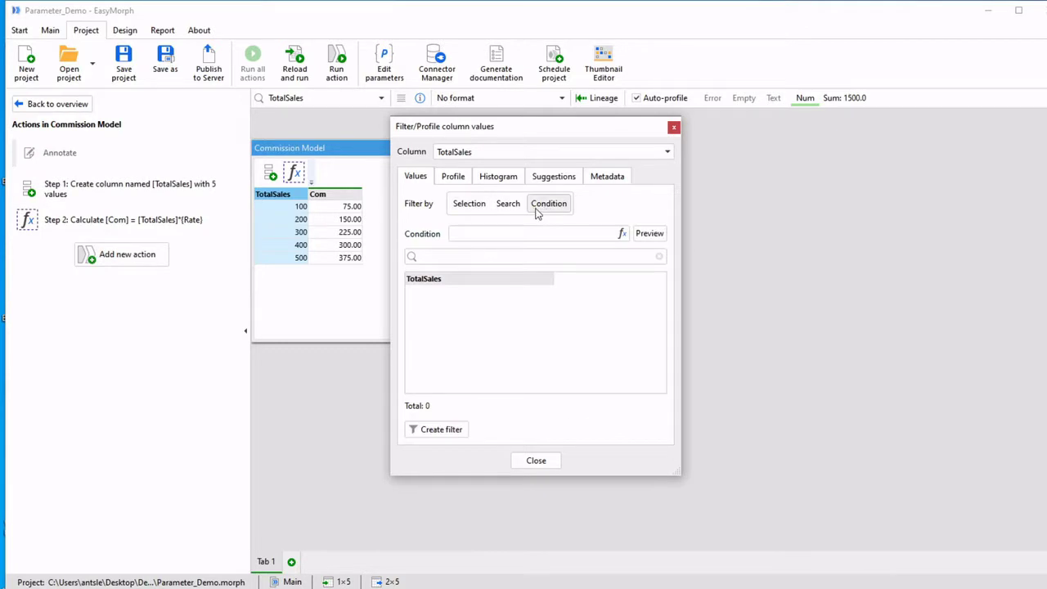
left_click(621, 235)
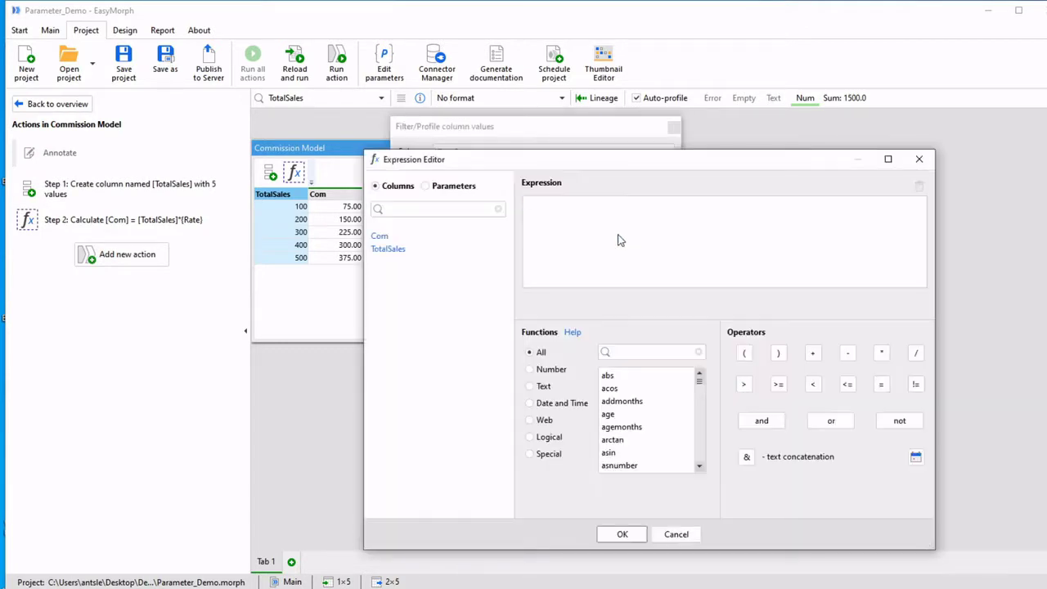
left_click(387, 249)
left_click(463, 189)
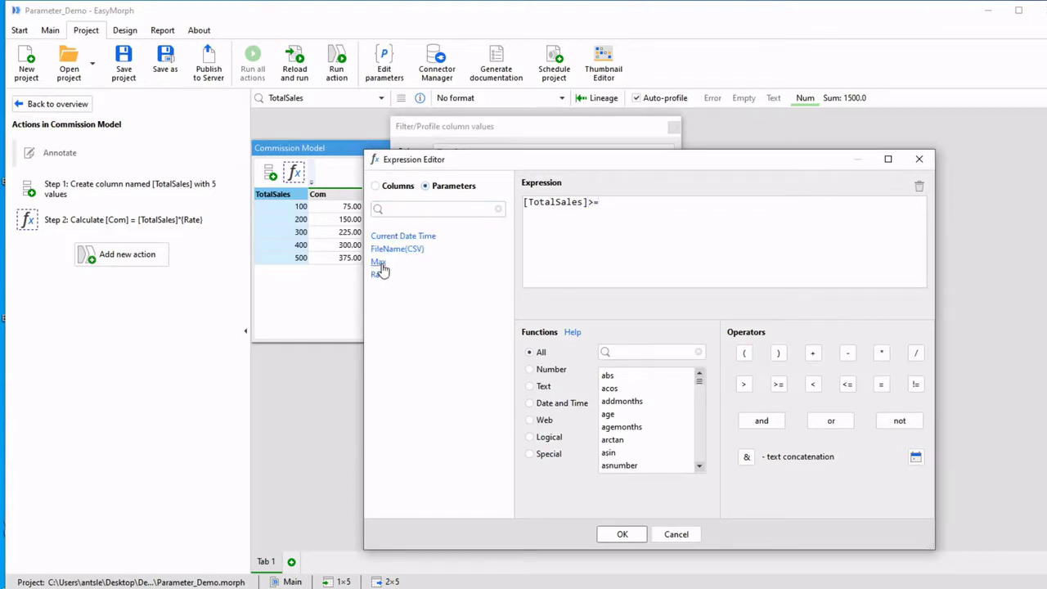
left_click(378, 262)
left_click(619, 537)
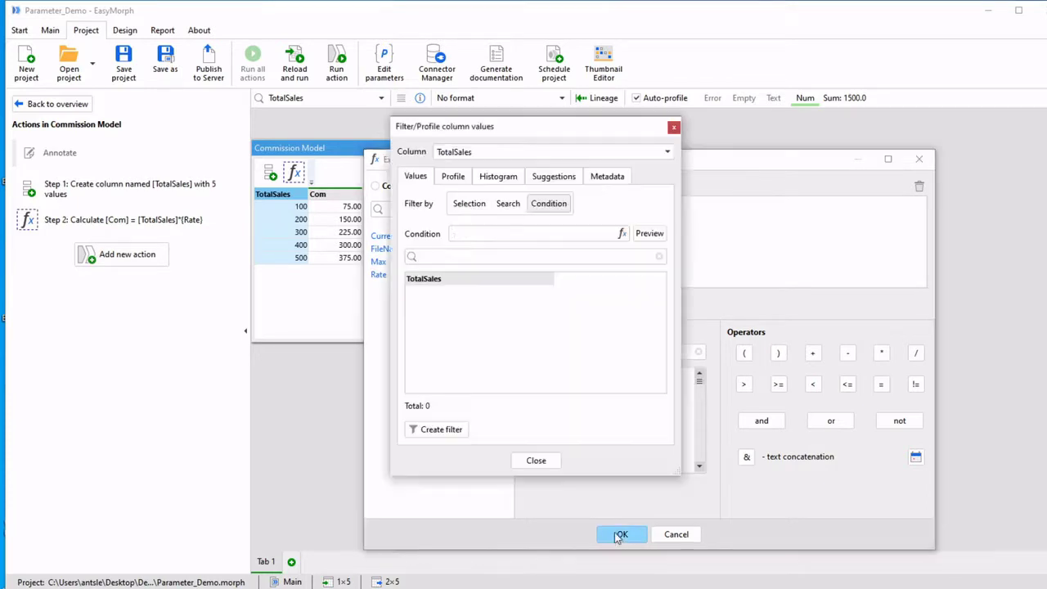
left_click(435, 430)
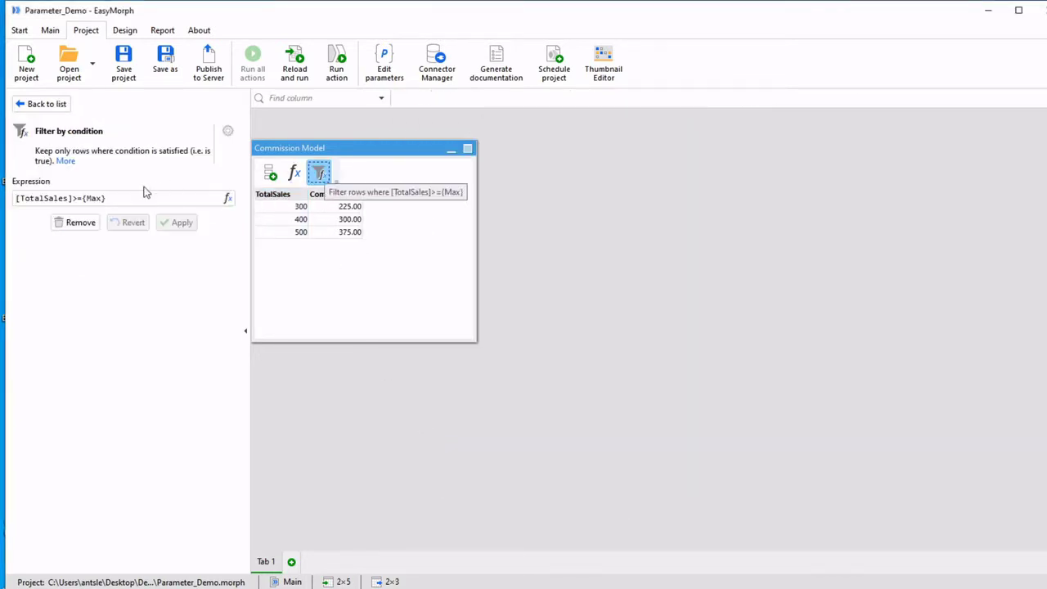
triple_click(72, 200)
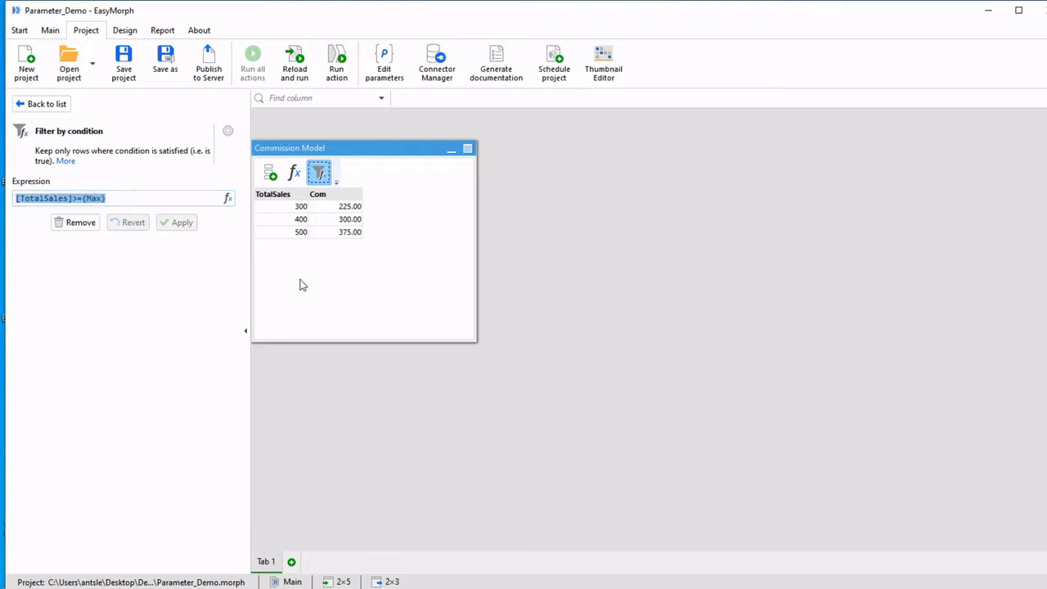
Inspect Rate's value .75 and the {Rate} reference in the FileName(CSV) formula, then cancel
left_click(354, 151)
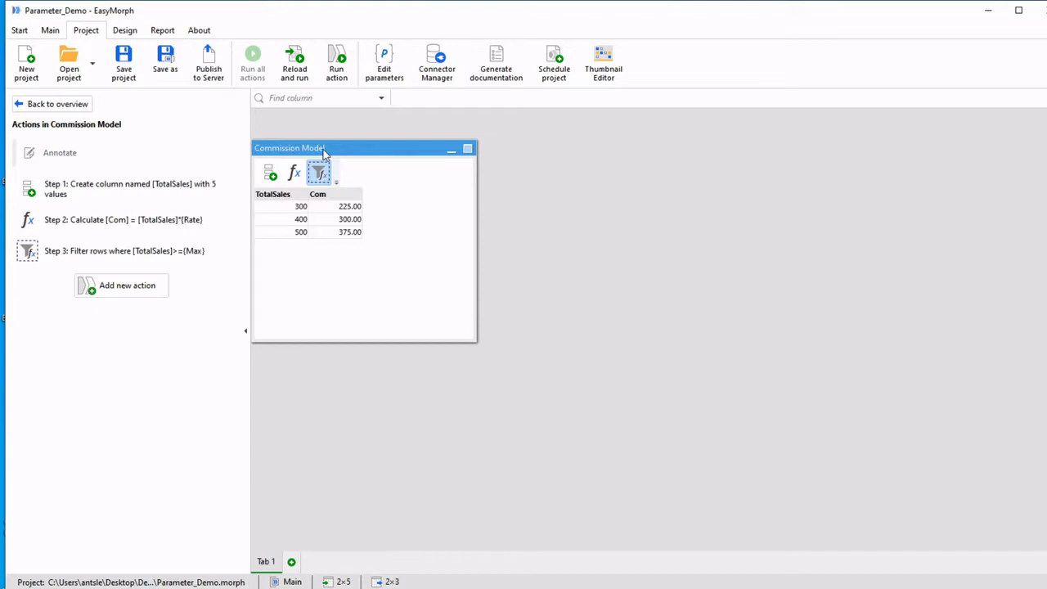
left_click(383, 76)
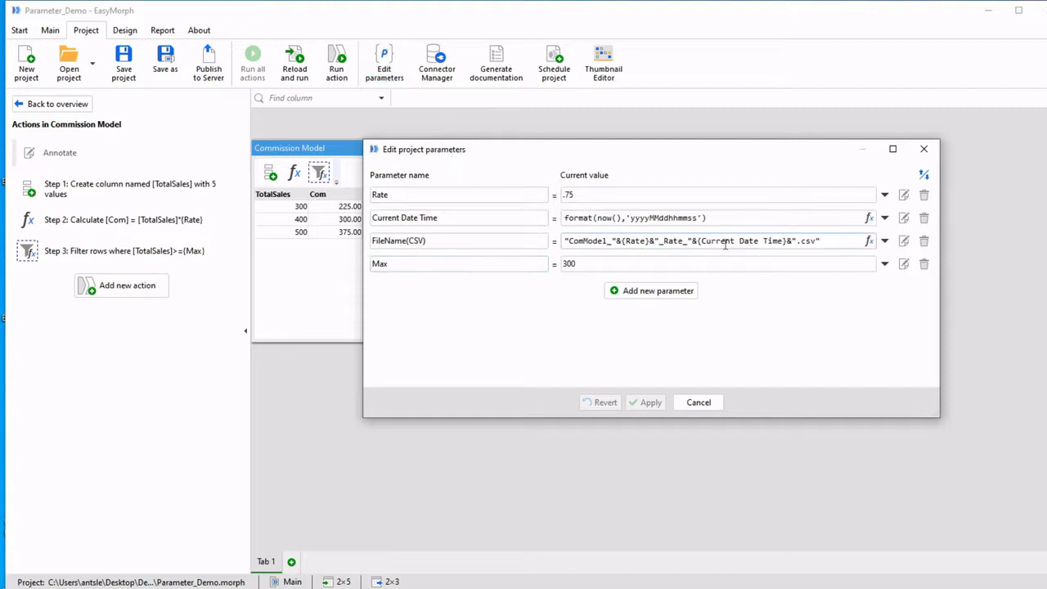
left_click_drag(820, 240, 549, 245)
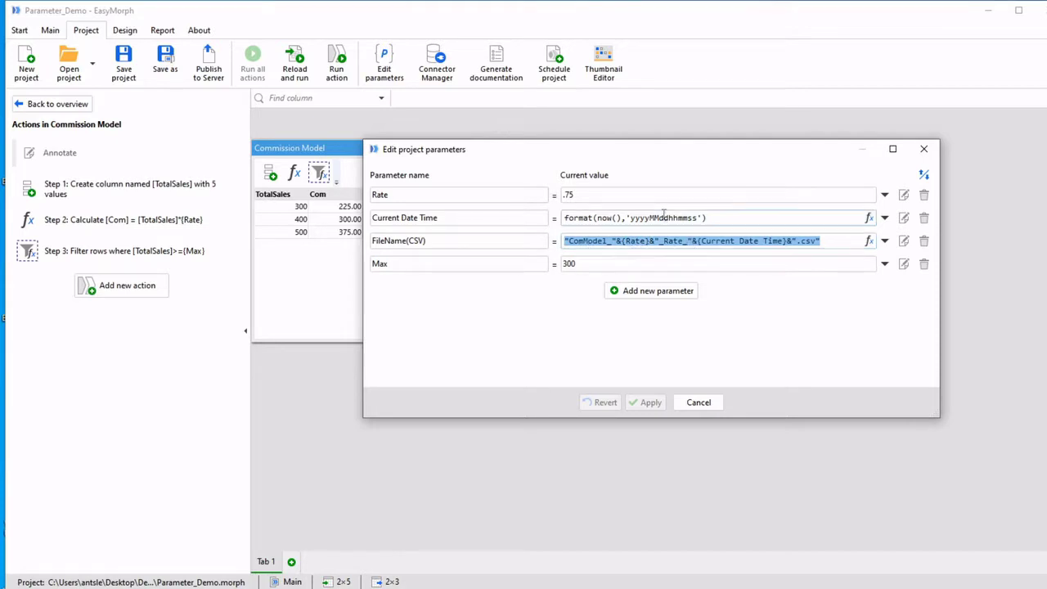
left_click_drag(707, 218, 548, 196)
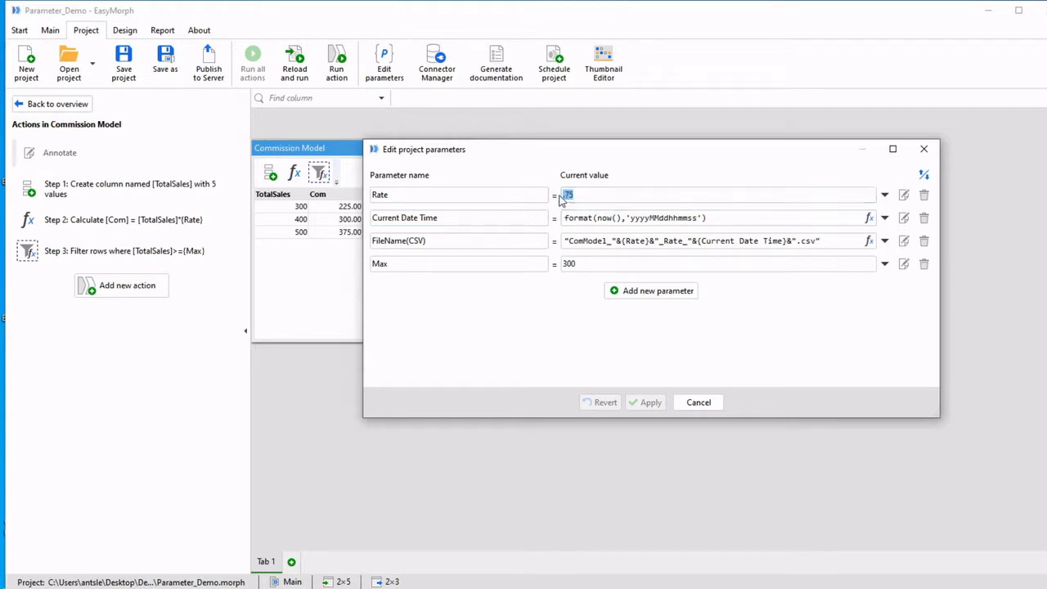
left_click(588, 194)
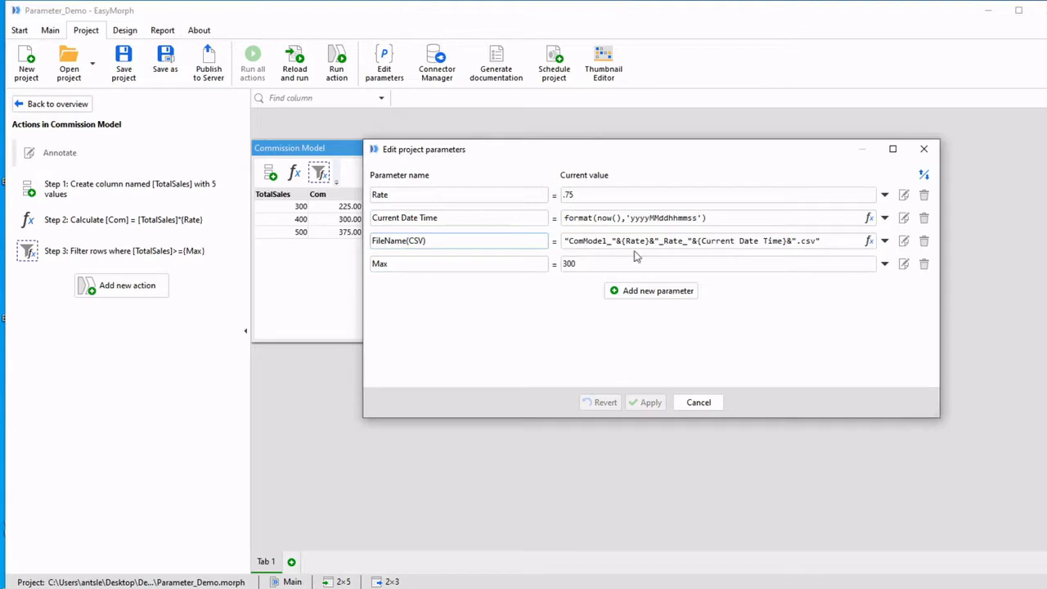
left_click_drag(825, 240, 647, 240)
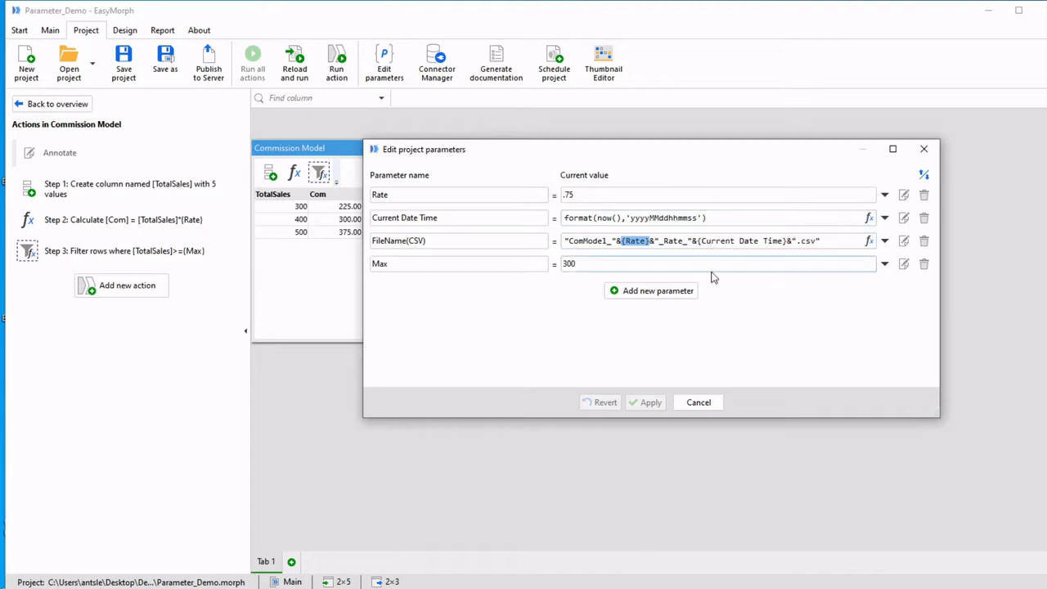
left_click(696, 403)
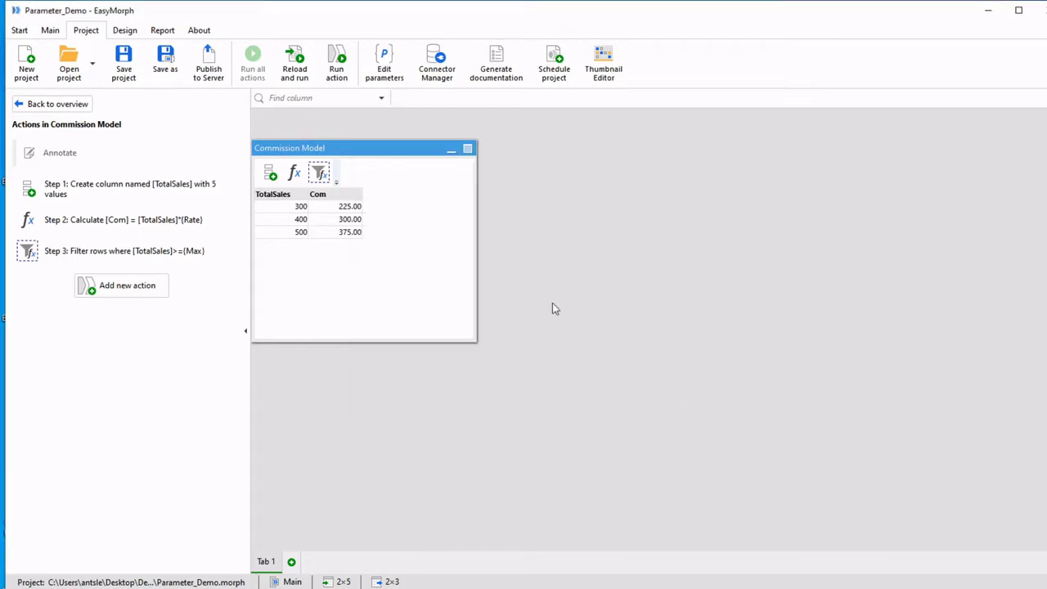
Add an Export into delimited text file action to the Commission Model table
left_click(130, 292)
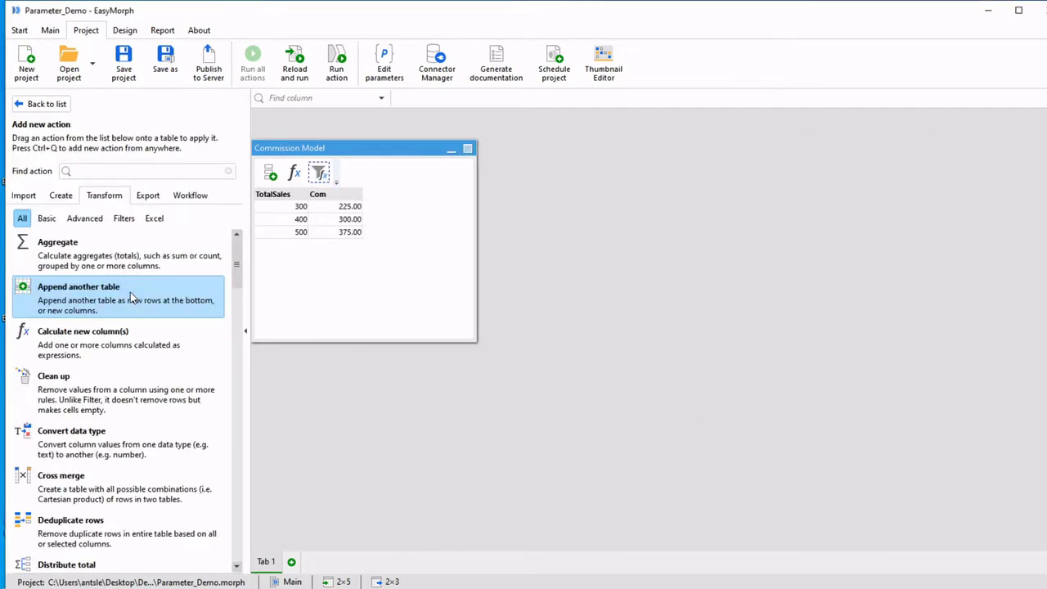
left_click(147, 198)
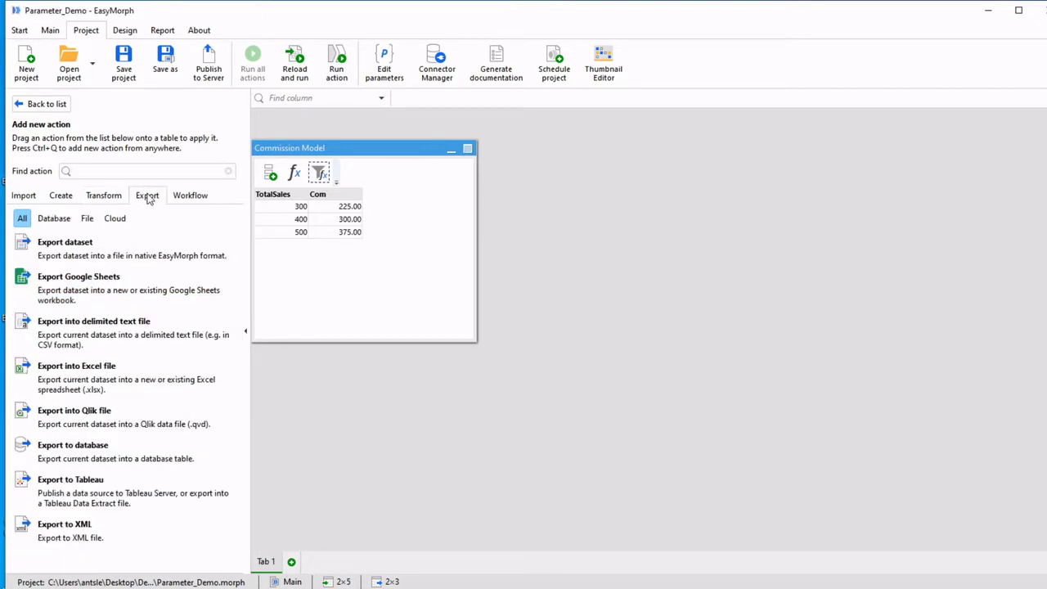
left_click(120, 338)
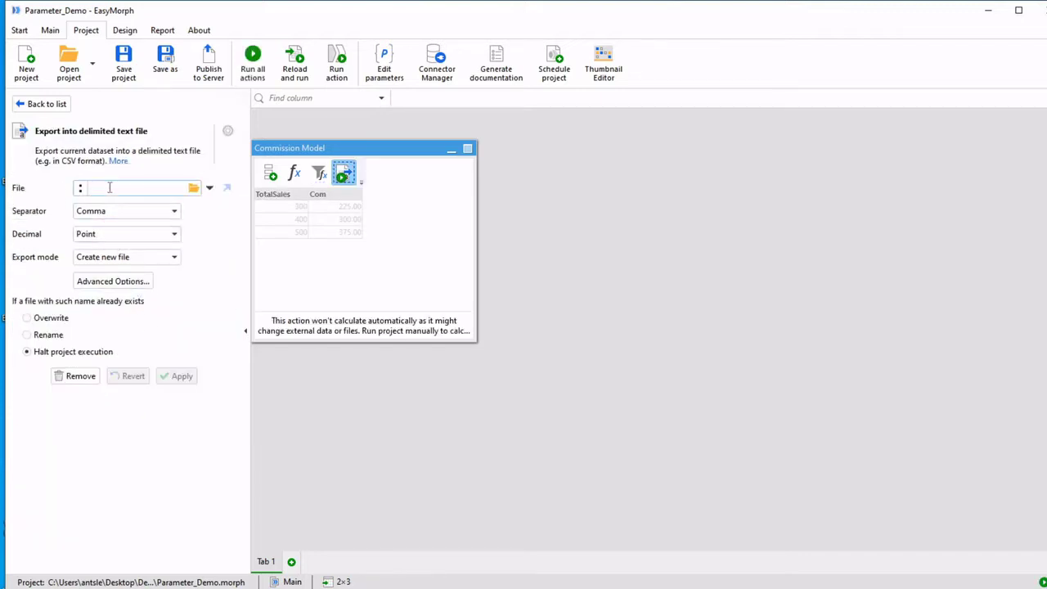
type("TEST.csv")
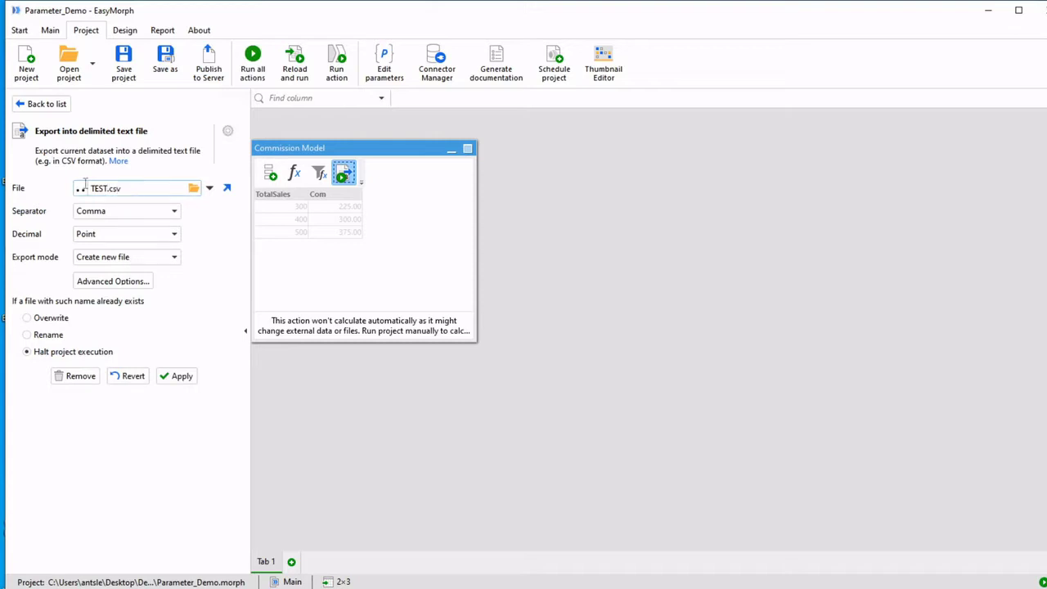
left_click_drag(85, 185, 137, 193)
key("BackSpace")
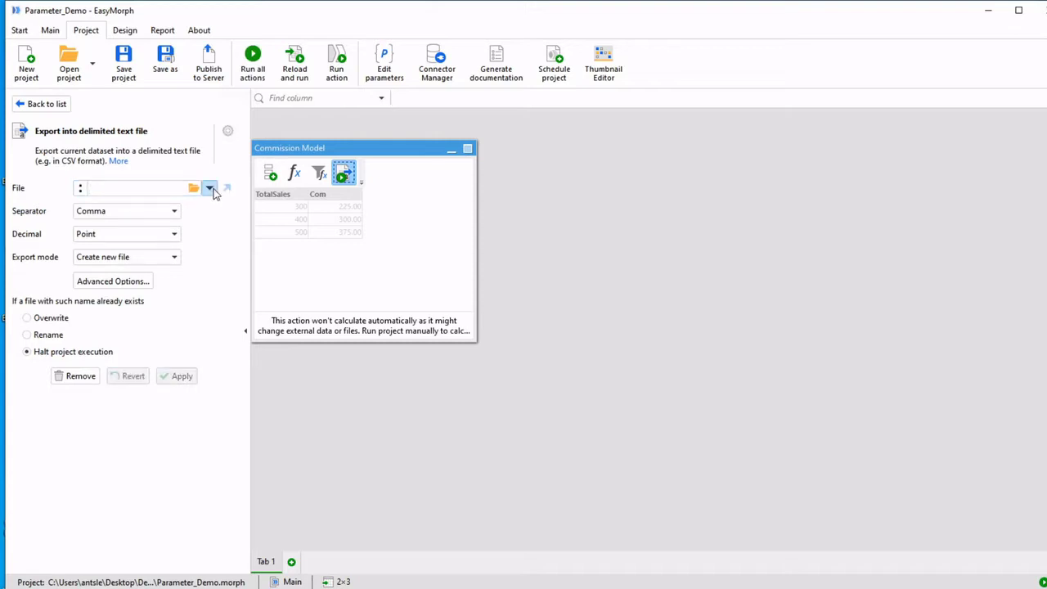
Set the export file to the FileName(CSV) parameter with Overwrite, and apply
left_click(210, 188)
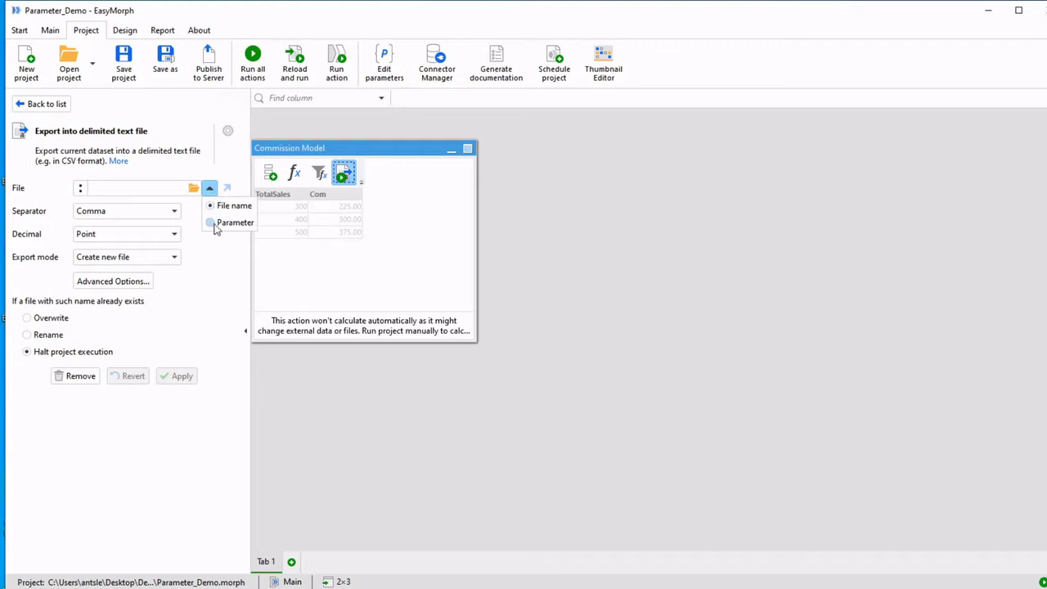
left_click(221, 225)
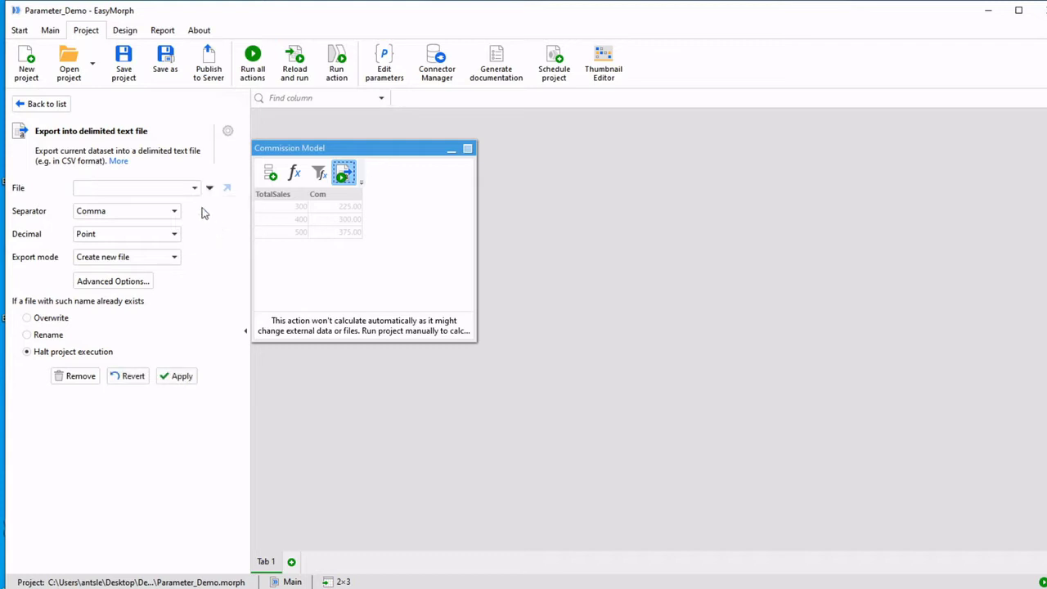
left_click(195, 189)
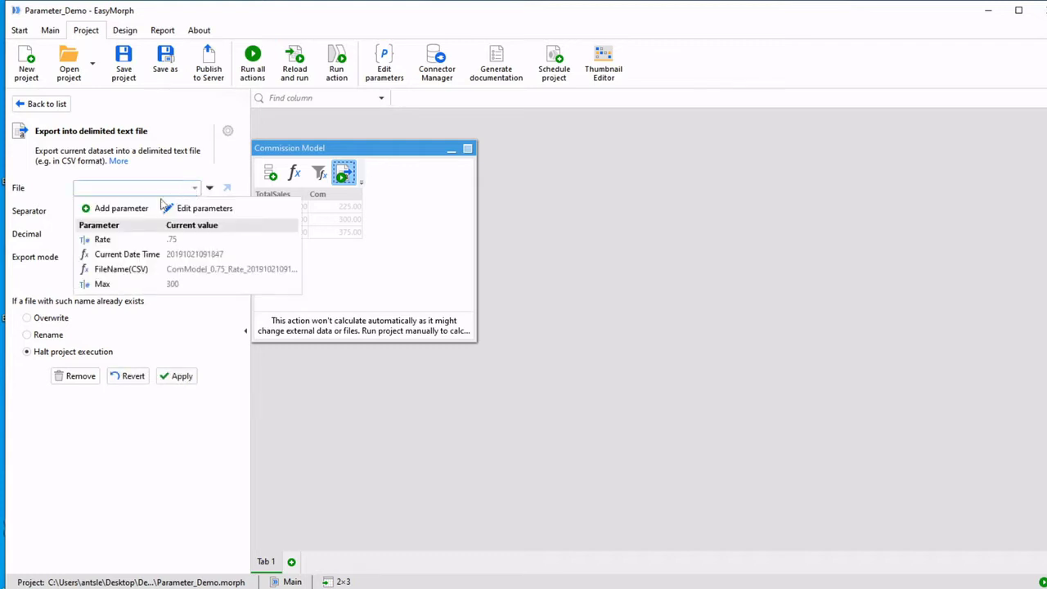
left_click(167, 269)
left_click(49, 318)
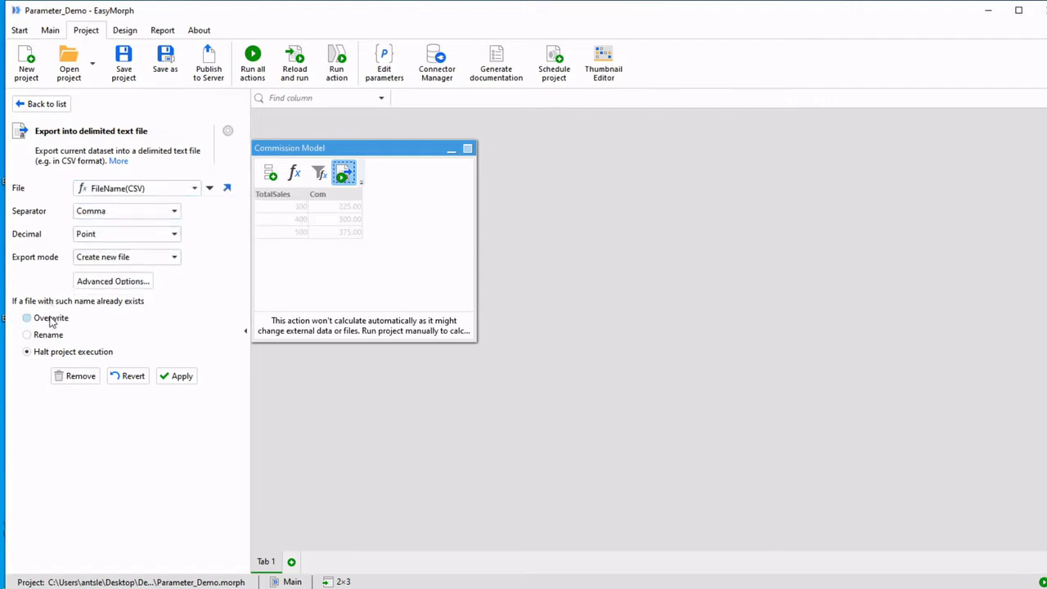
left_click(175, 376)
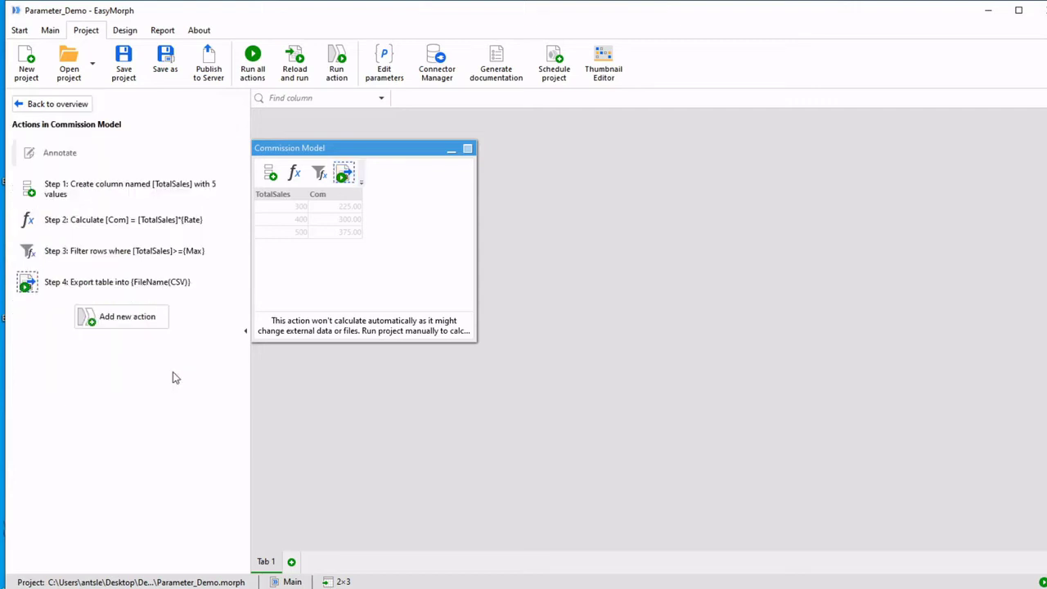
Reload and run the project, then check the exported ComModel_0.75_Rate CSV files in the folder
left_click(294, 74)
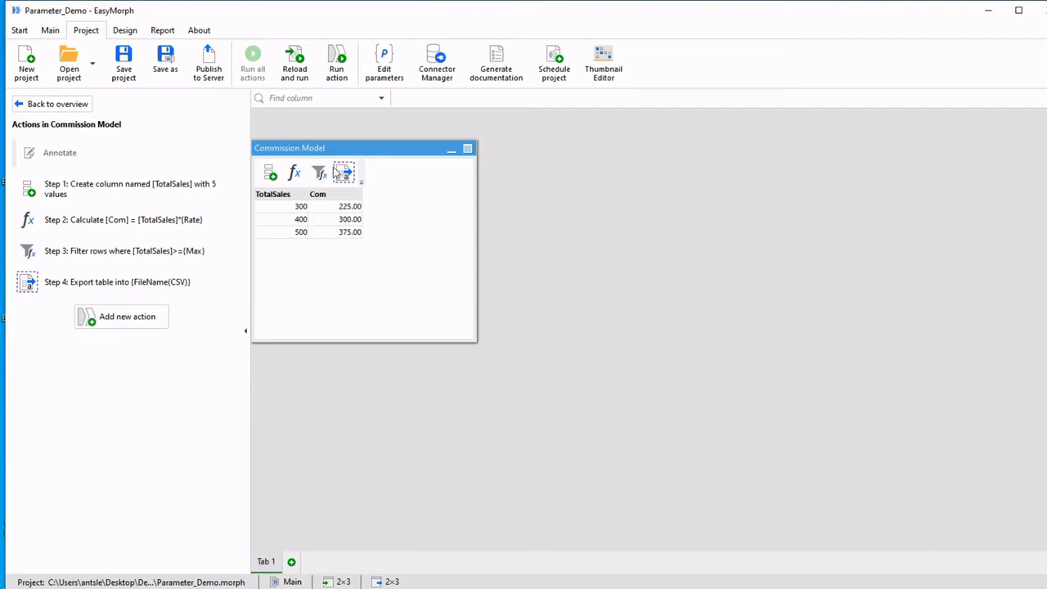
left_click(383, 73)
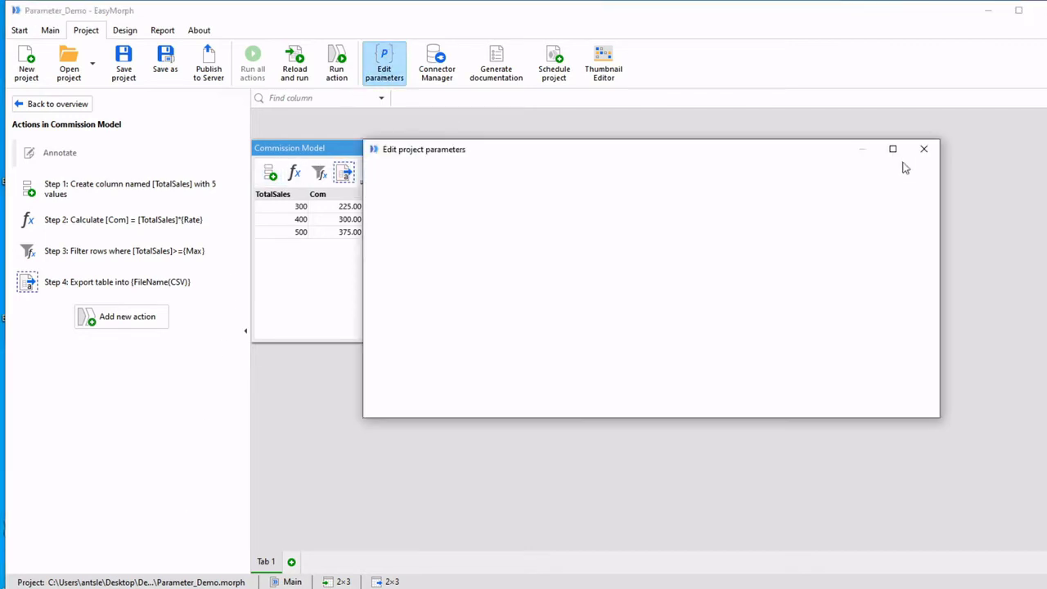
left_click(919, 151)
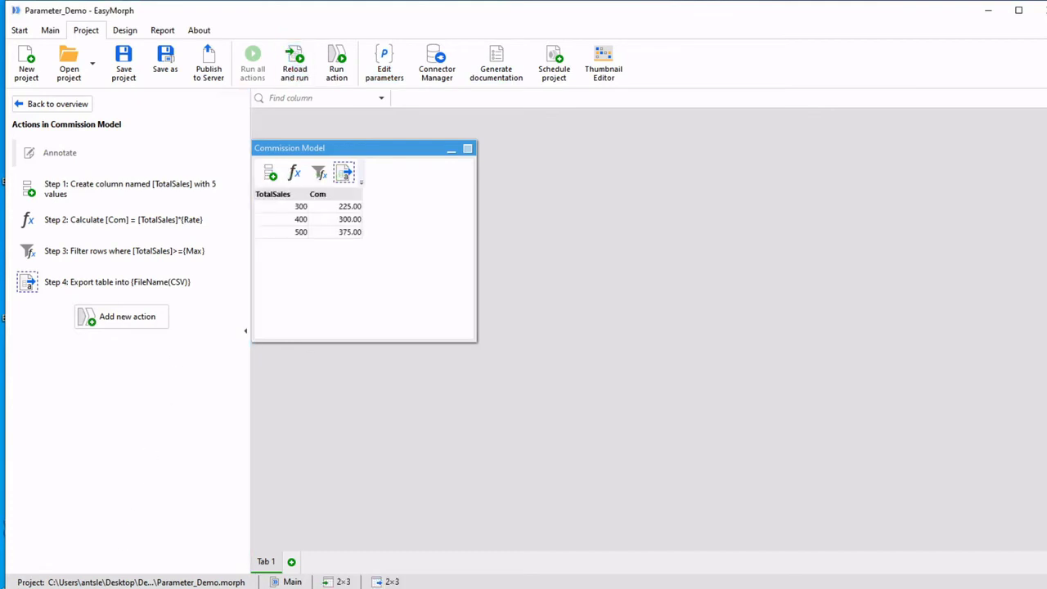
key("alt+Tab")
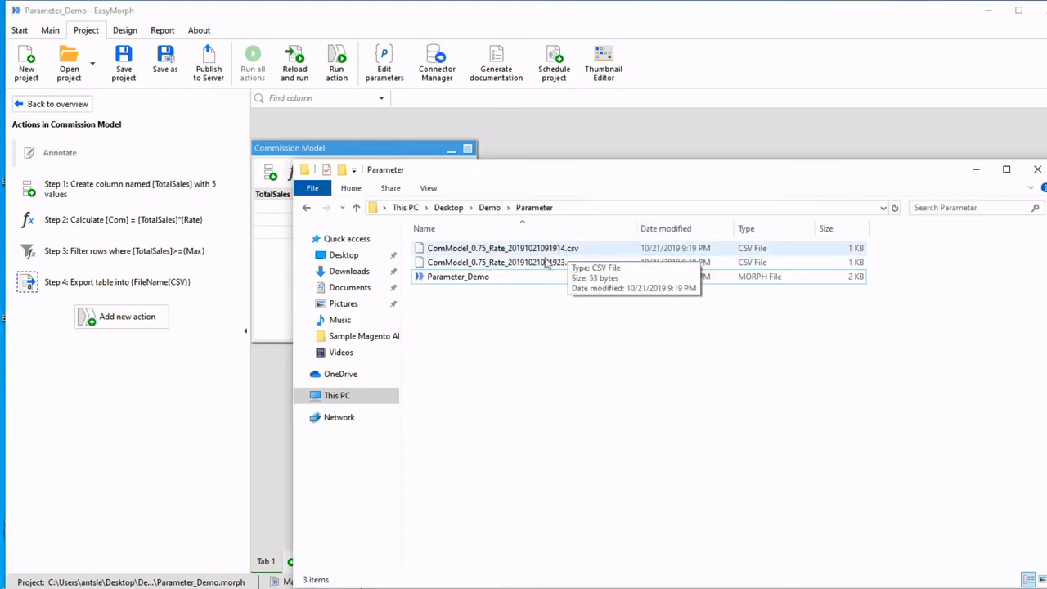
left_click(978, 173)
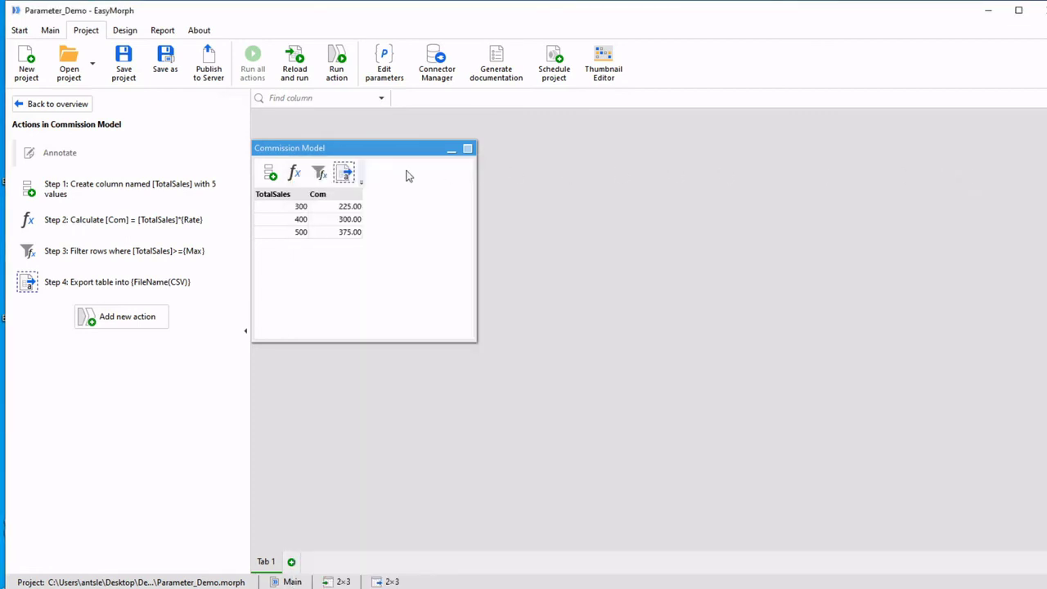